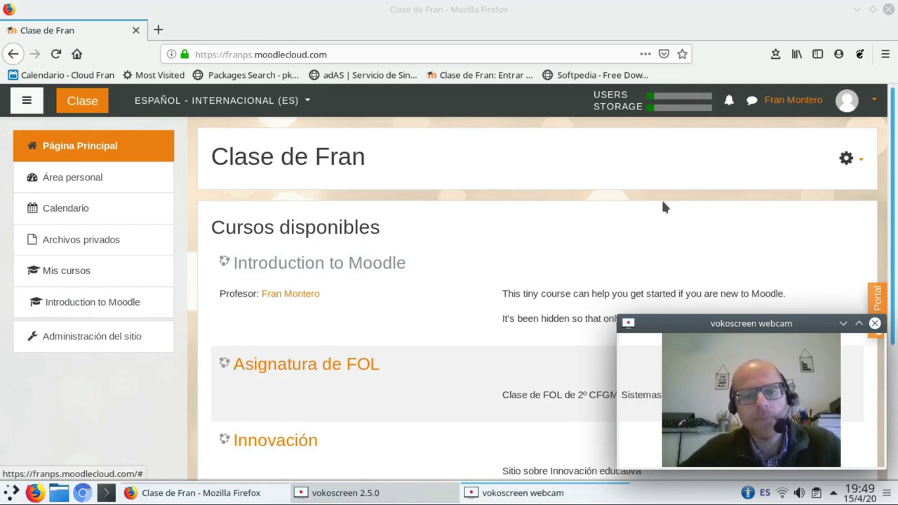
Step: Open the Asignatura de FOL course and turn on its editing mode
scroll(525, 304, "down", 1)
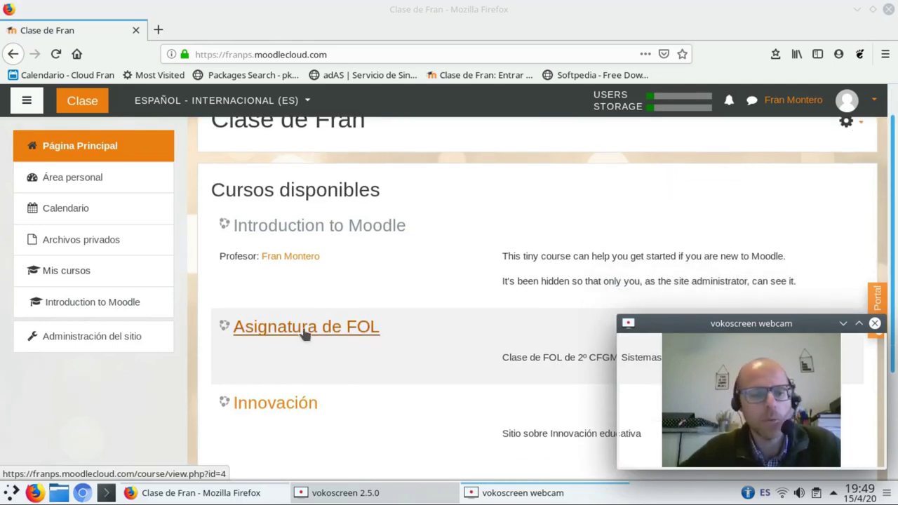
left_click(304, 334)
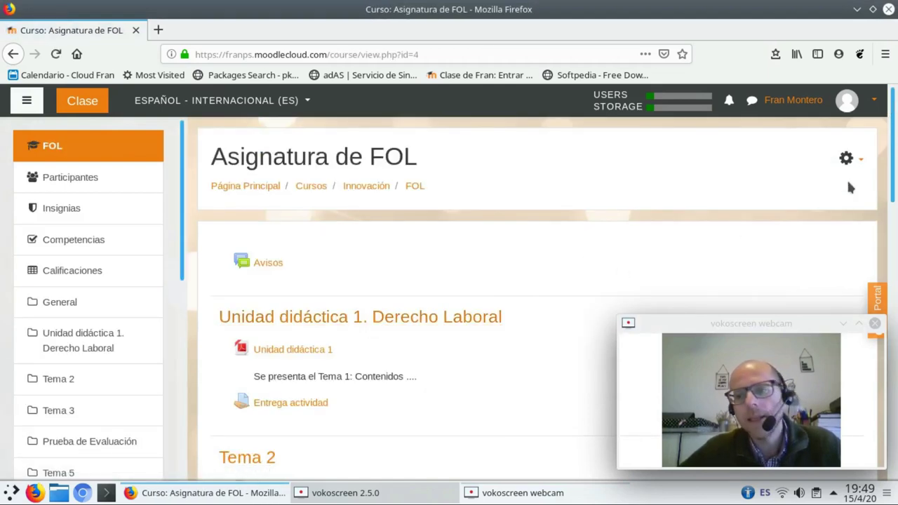
left_click(856, 161)
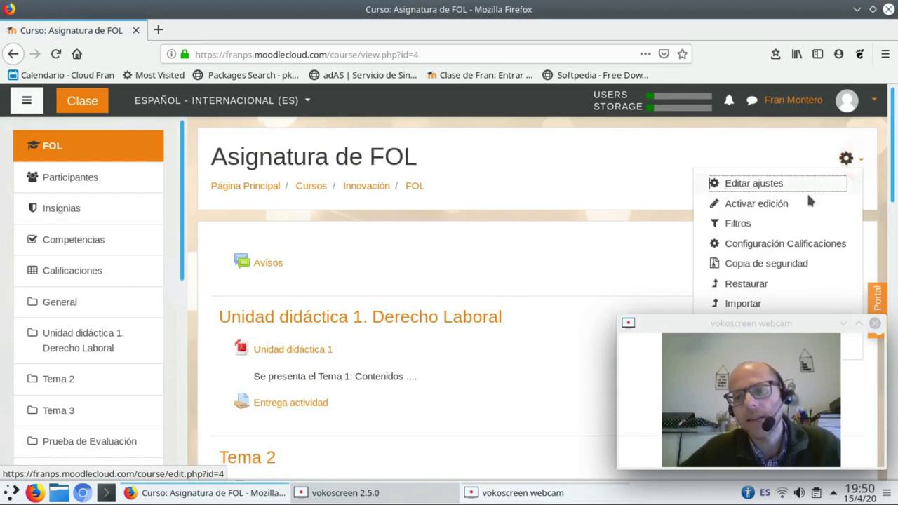
left_click(757, 205)
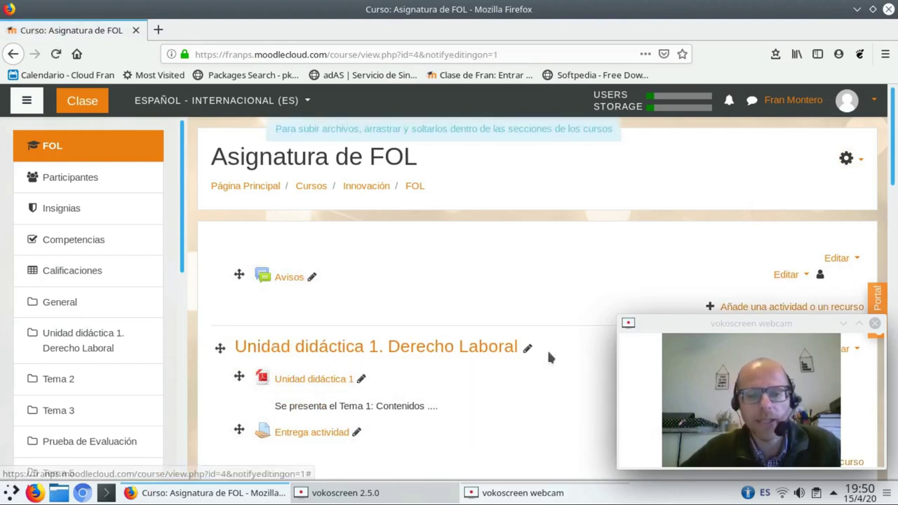
Step: Start adding a BigBlueButtonBN activity to the course's Tema 3 section
scroll(632, 277, "down", 2)
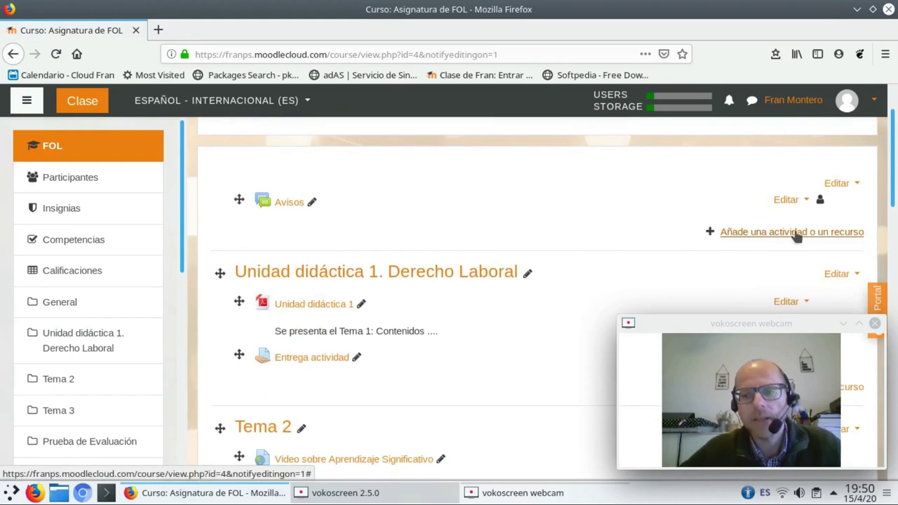
scroll(772, 240, "down", 2)
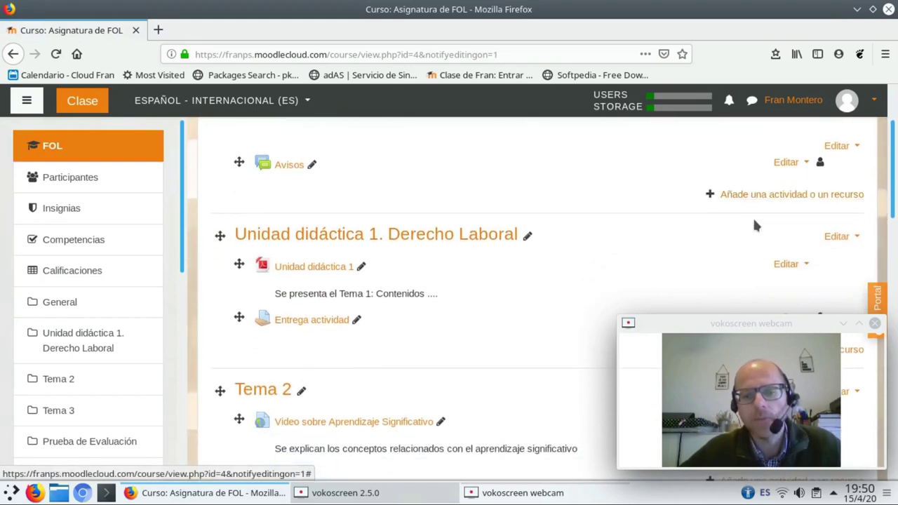
scroll(747, 203, "down", 3)
scroll(747, 203, "down", 5)
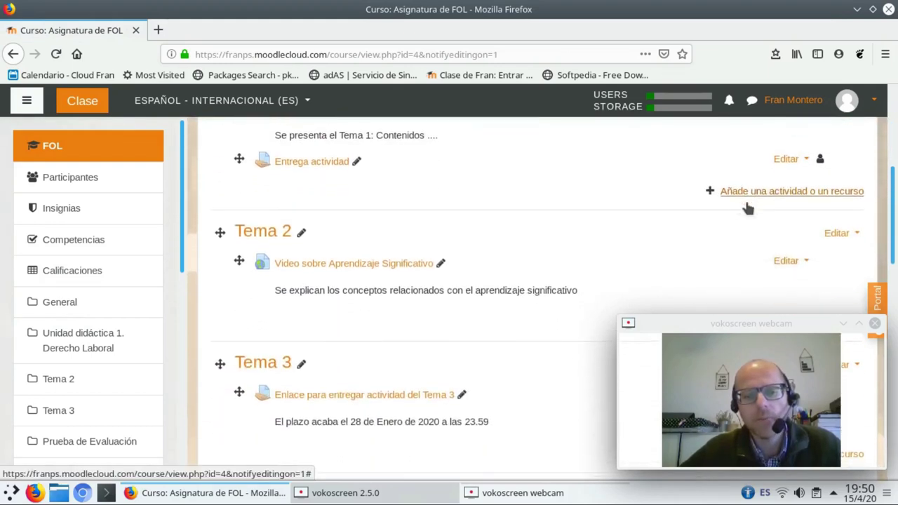
scroll(742, 203, "down", 1)
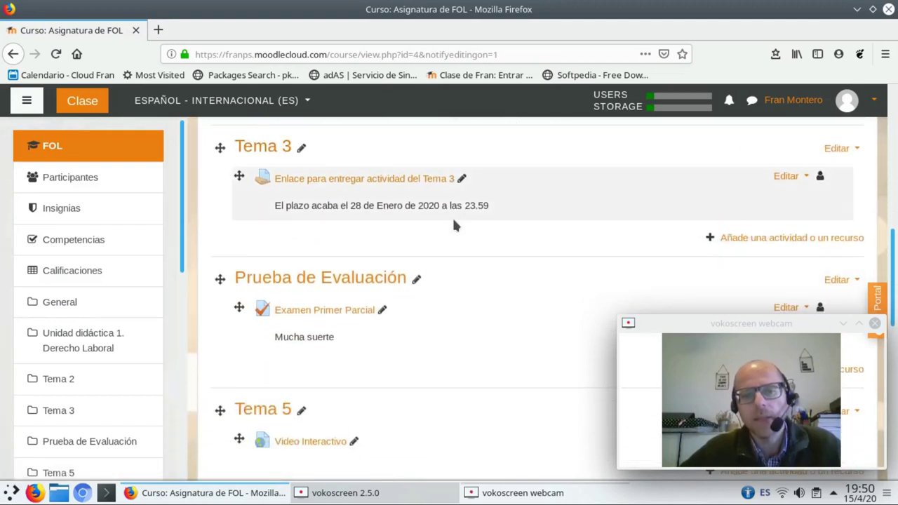
left_click(770, 238)
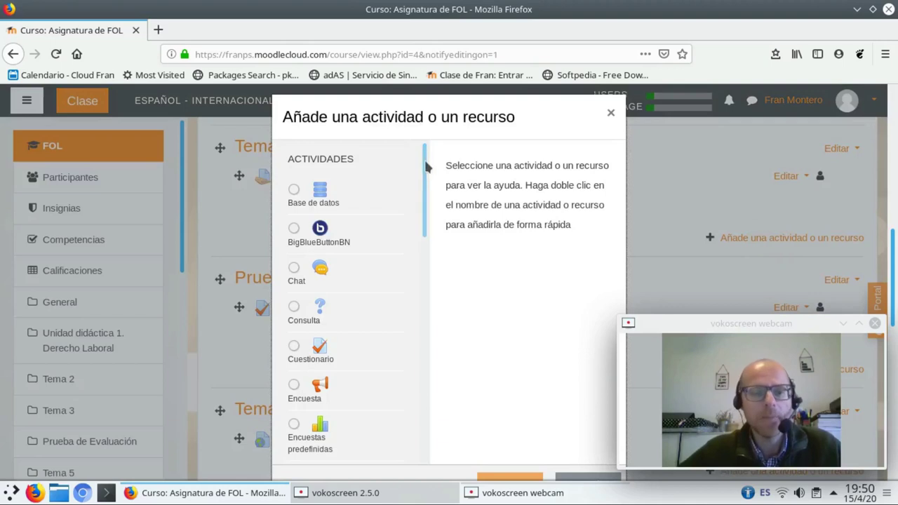
left_click(294, 230)
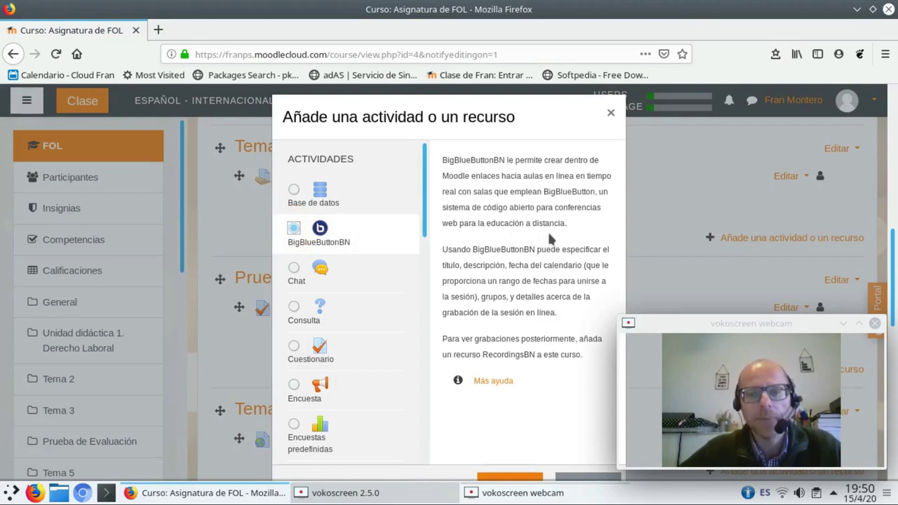
scroll(535, 228, "down", 1)
scroll(539, 237, "down", 1)
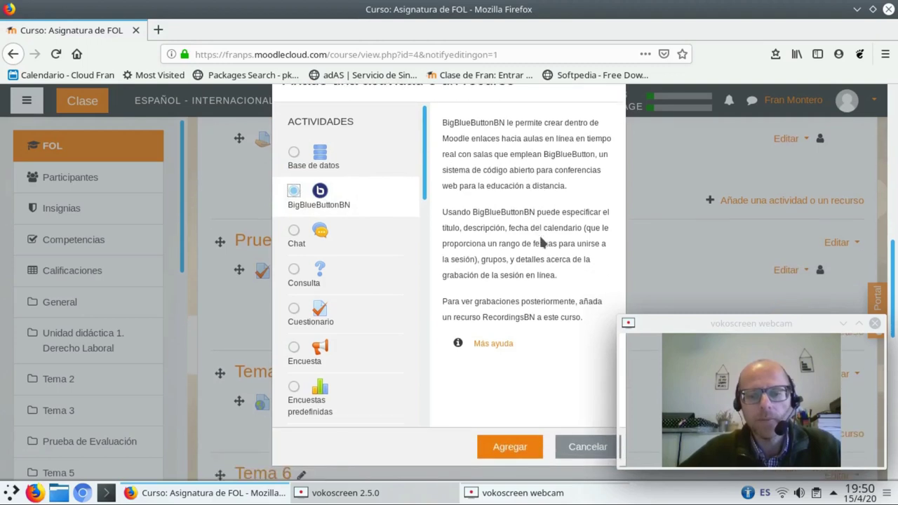
left_click(505, 449)
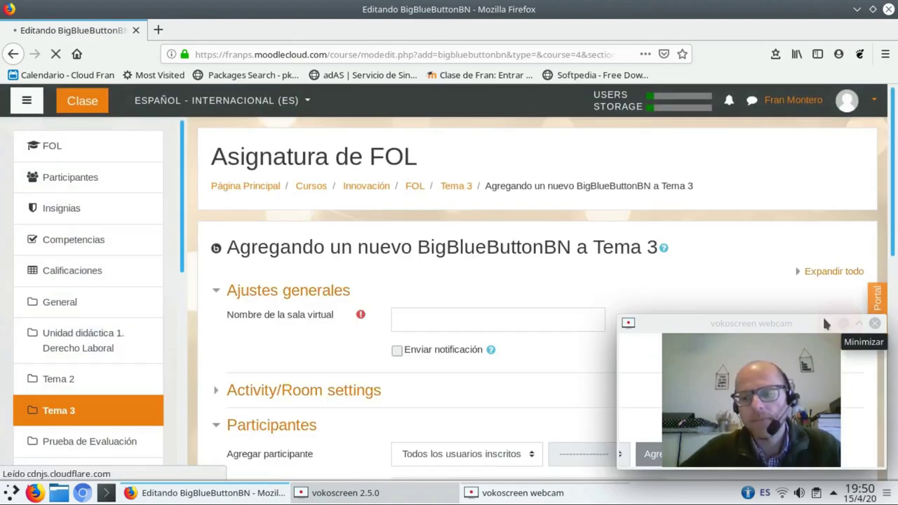
left_click(875, 325)
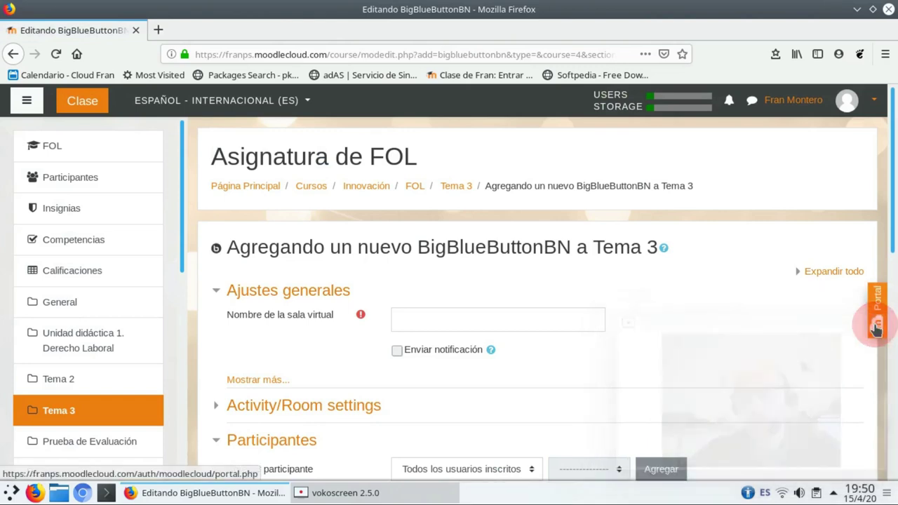
Step: Name the virtual room with "clase de" followed by the teacher's first name
scroll(302, 219, "down", 1)
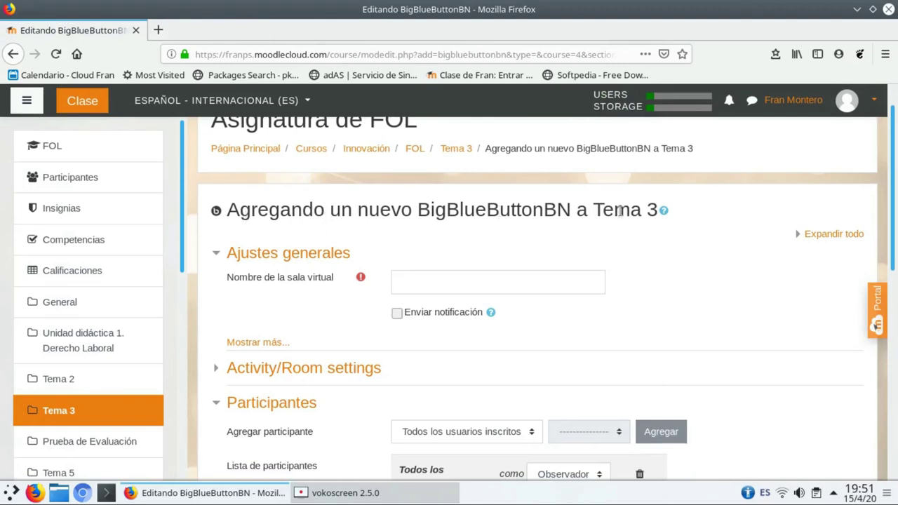
left_click(436, 285)
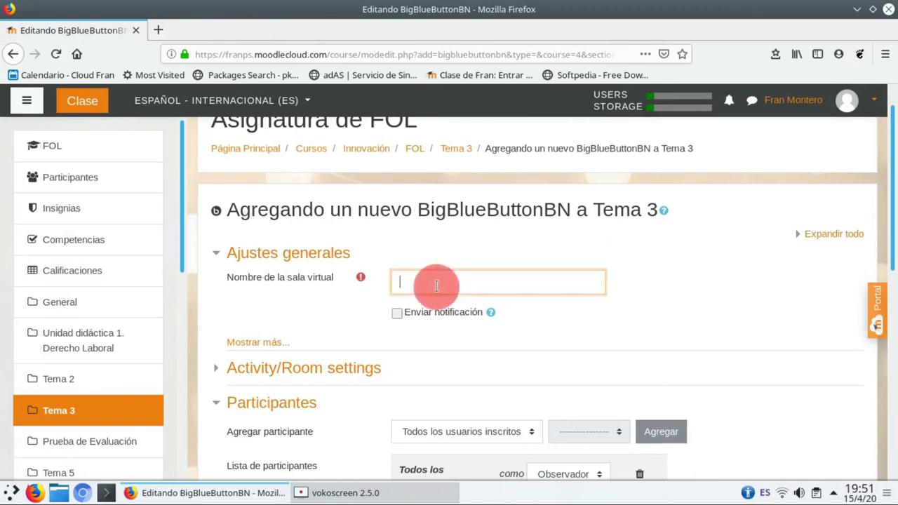
type("clase de Fran")
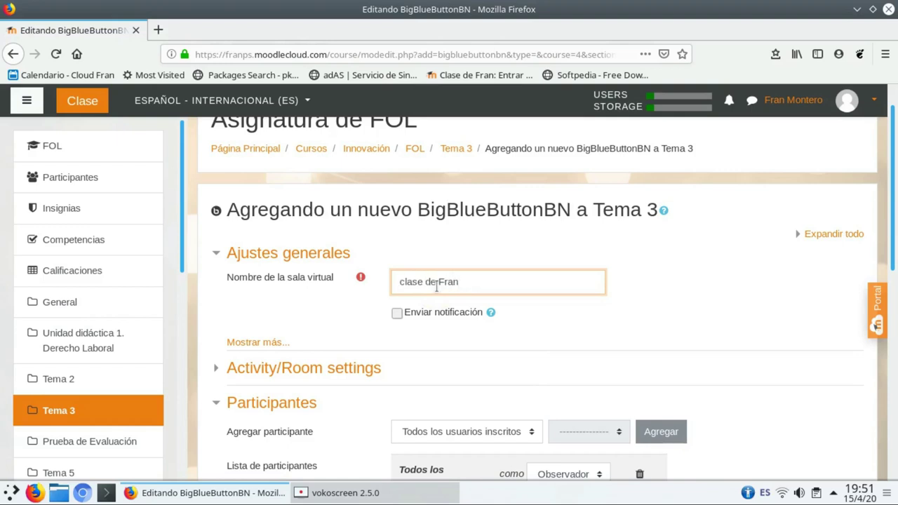
left_click(436, 282)
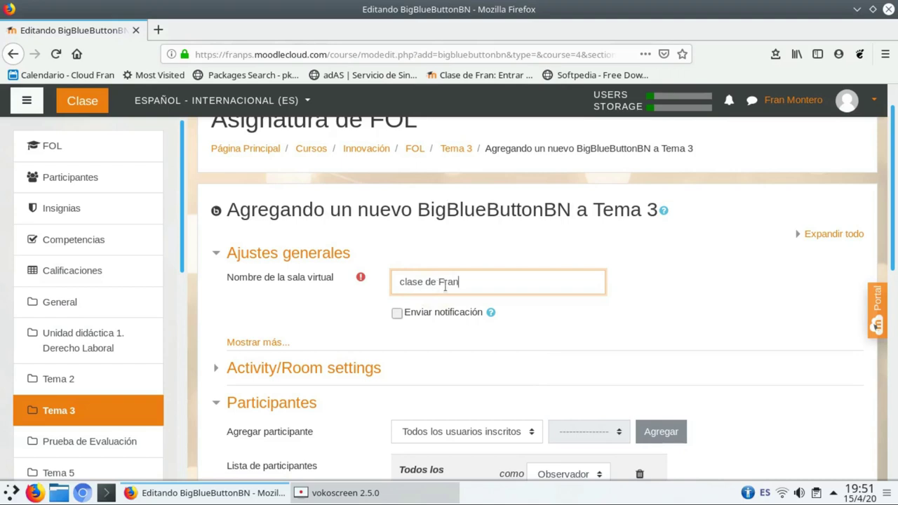
left_click(395, 316)
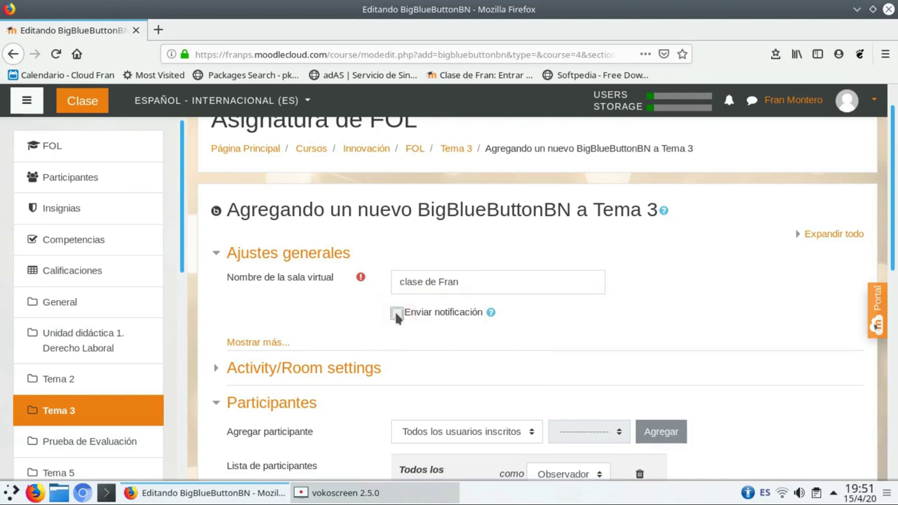
Step: Set the room's welcome message to "Enseguida comenzaremos. Gracias por tu espera."
scroll(531, 309, "down", 1)
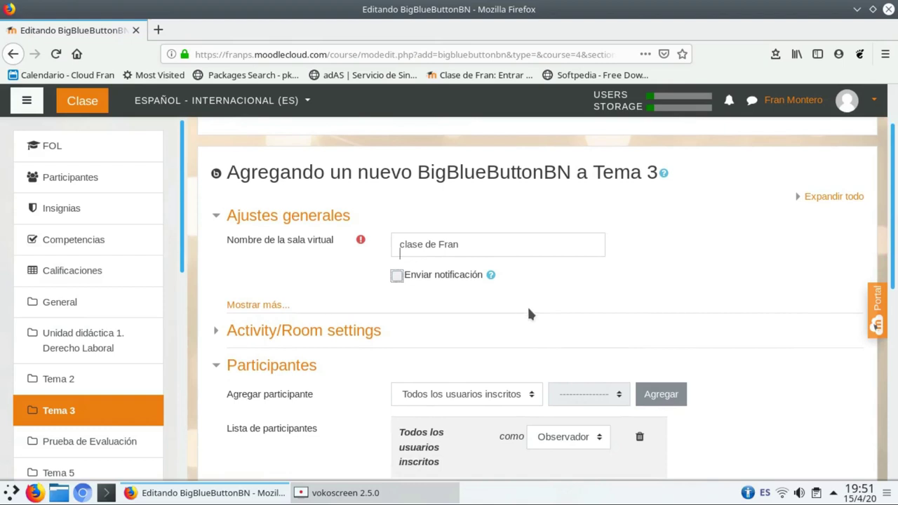
scroll(531, 313, "down", 2)
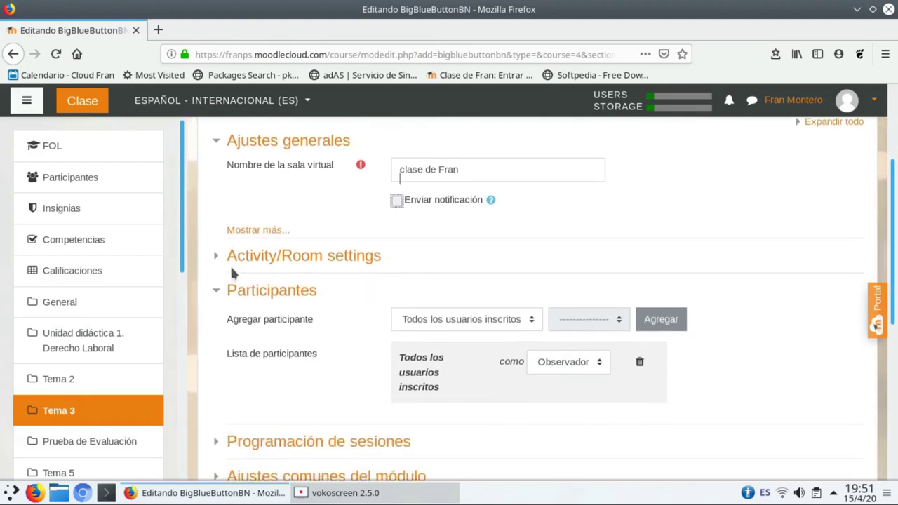
left_click(215, 259)
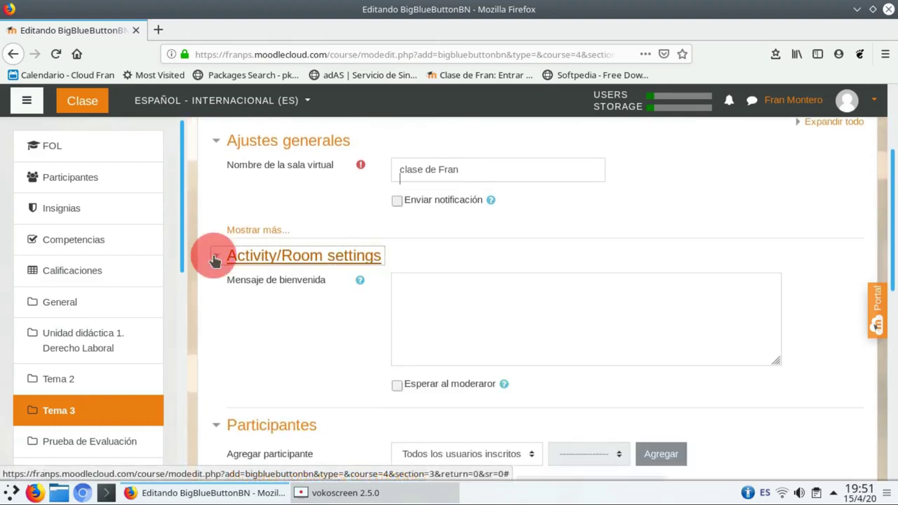
left_click(419, 293)
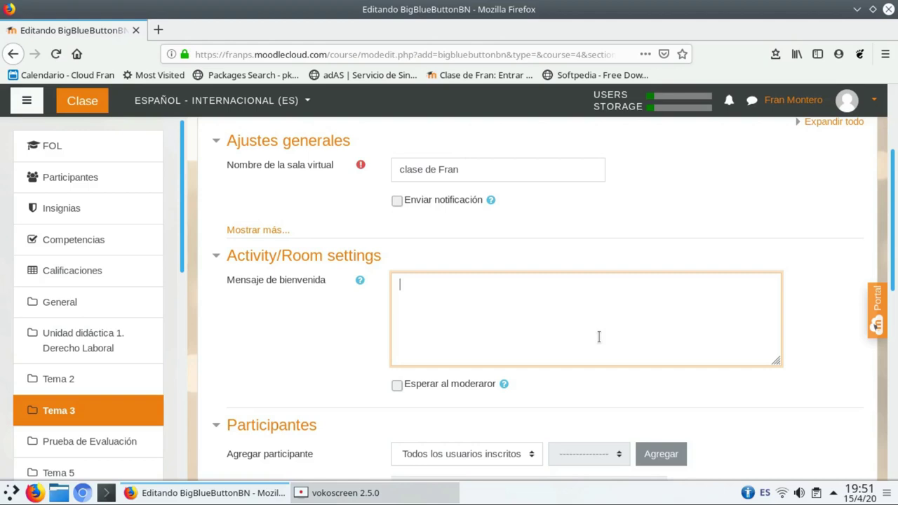
type("Enseguida comenzaremos. Gracias por tu espera.")
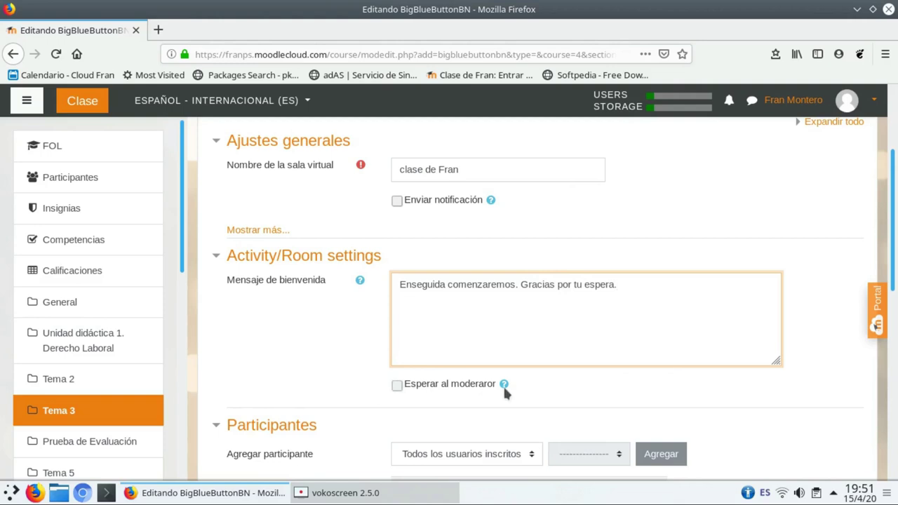
left_click(396, 384)
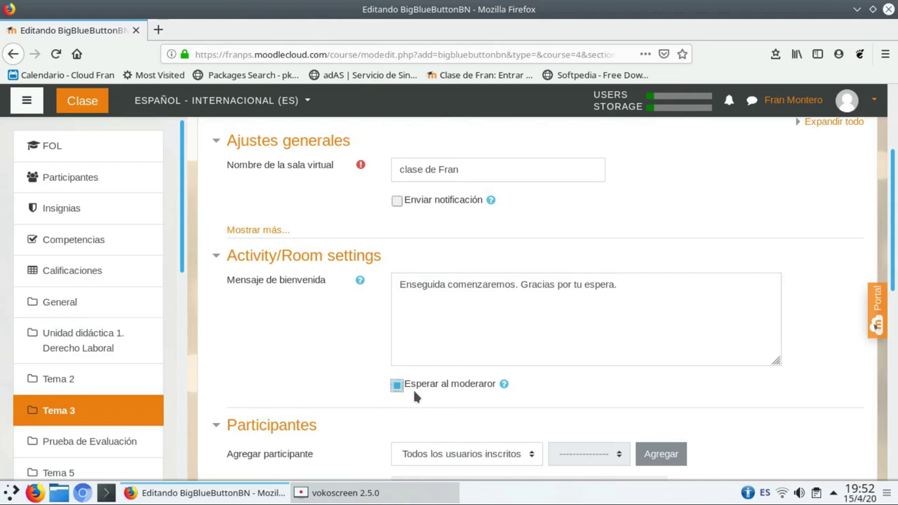
left_click(391, 386)
Step: Add the first user in the individual user list as a participant of the virtual room
scroll(304, 347, "down", 3)
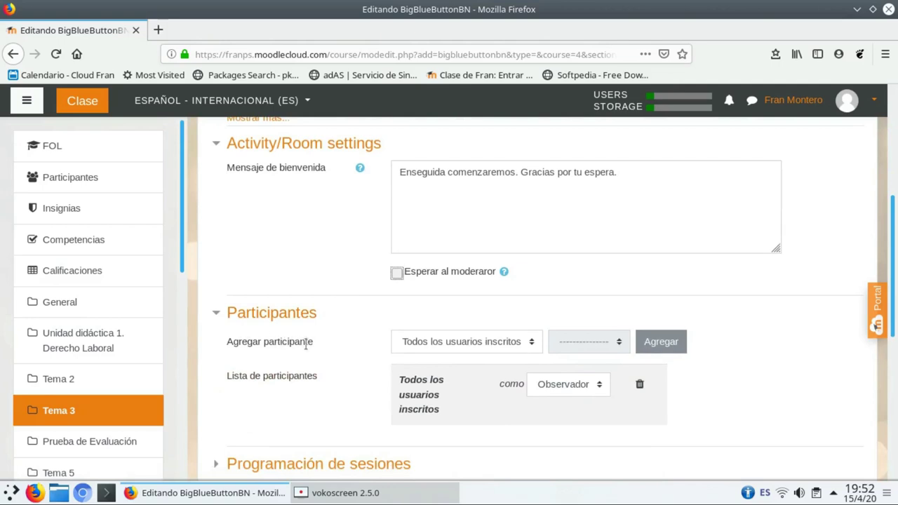
scroll(362, 335, "down", 1)
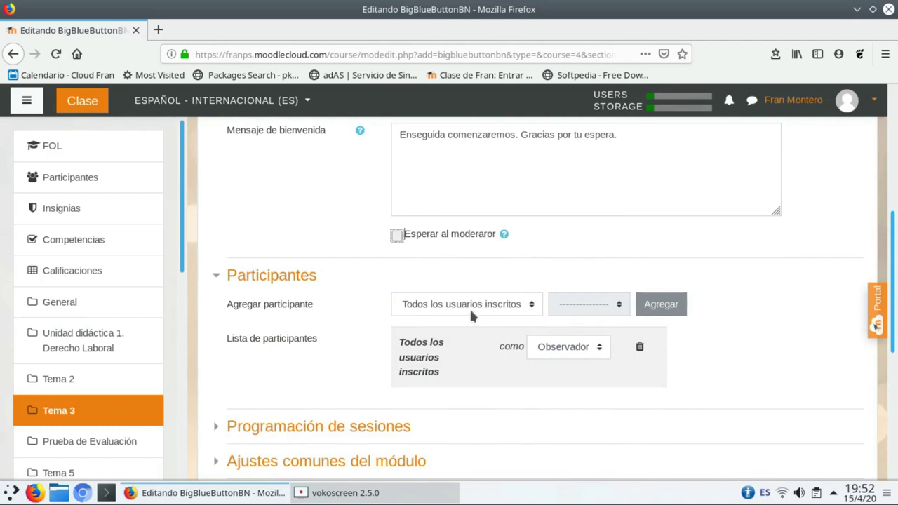
left_click(531, 305)
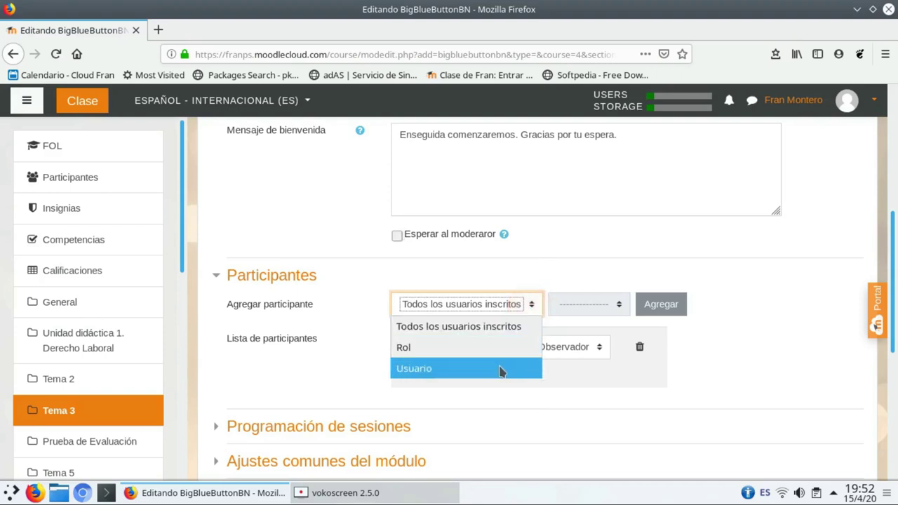
left_click(444, 371)
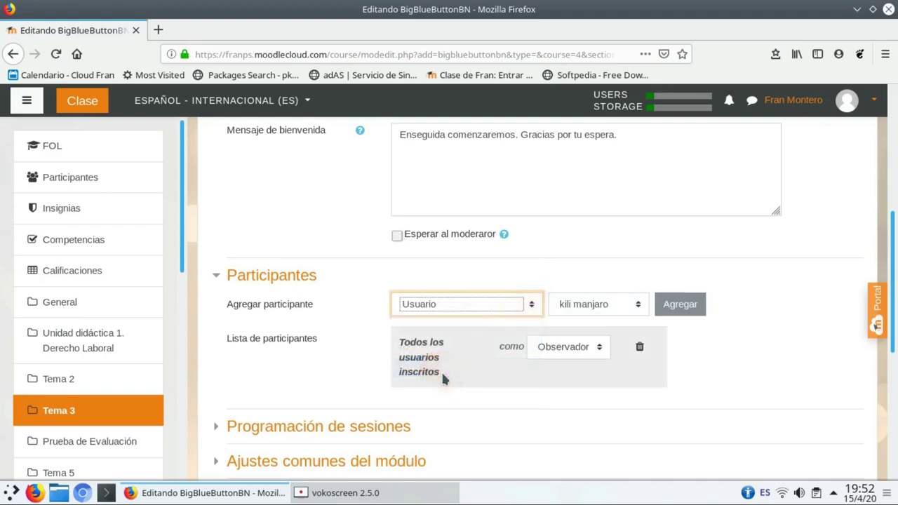
left_click(638, 308)
left_click(615, 328)
left_click(675, 307)
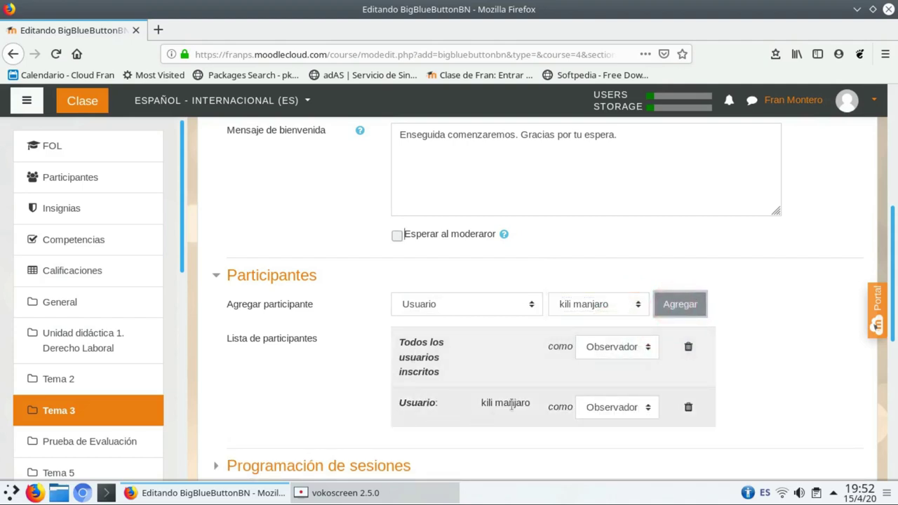
left_click(647, 347)
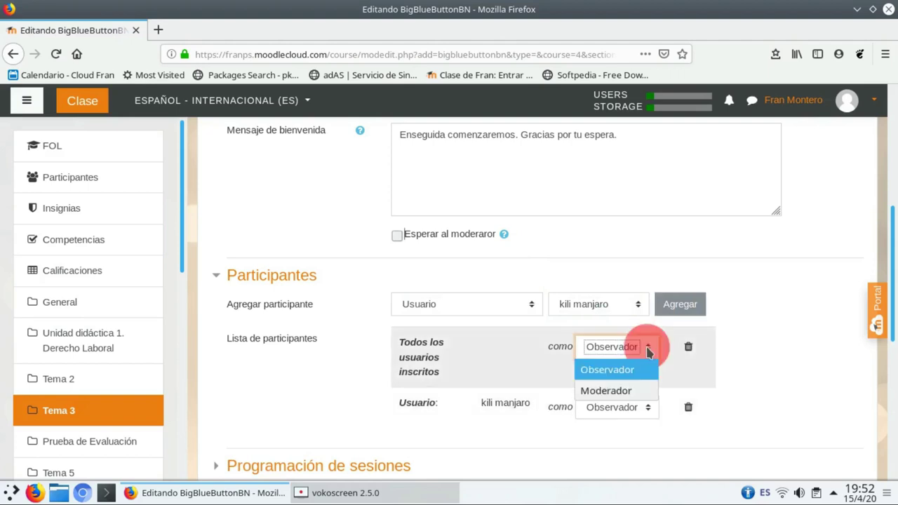
left_click(661, 346)
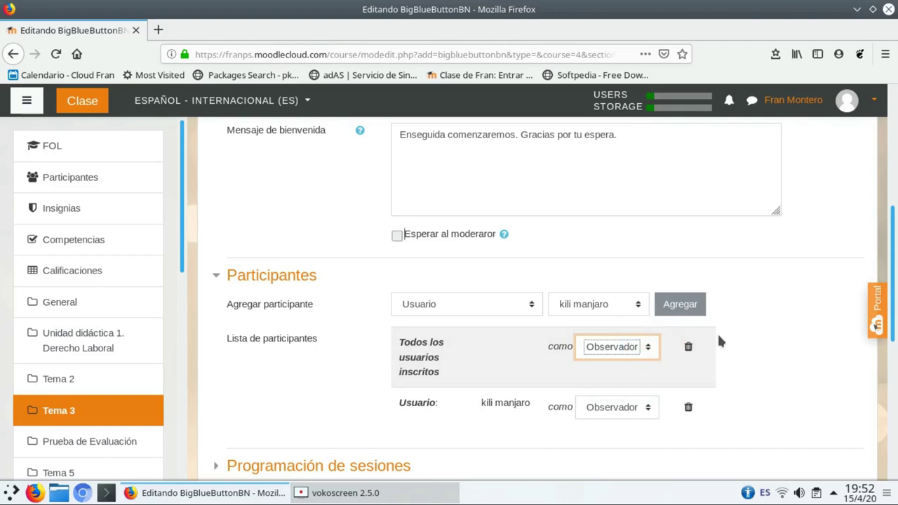
Step: Add the next three individual users, one by one, to the virtual room's participant list
left_click(638, 302)
left_click(617, 348)
left_click(680, 304)
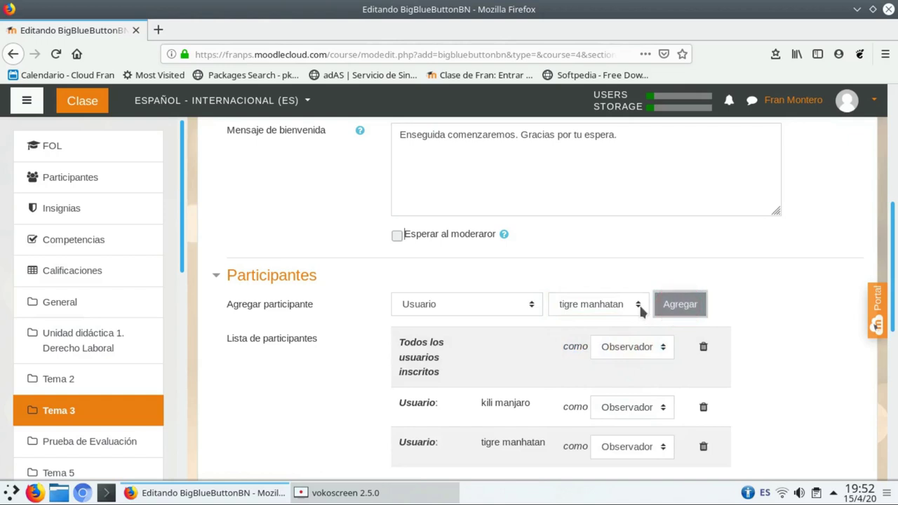
left_click(639, 303)
left_click(617, 369)
left_click(680, 303)
left_click(640, 306)
left_click(617, 390)
left_click(680, 304)
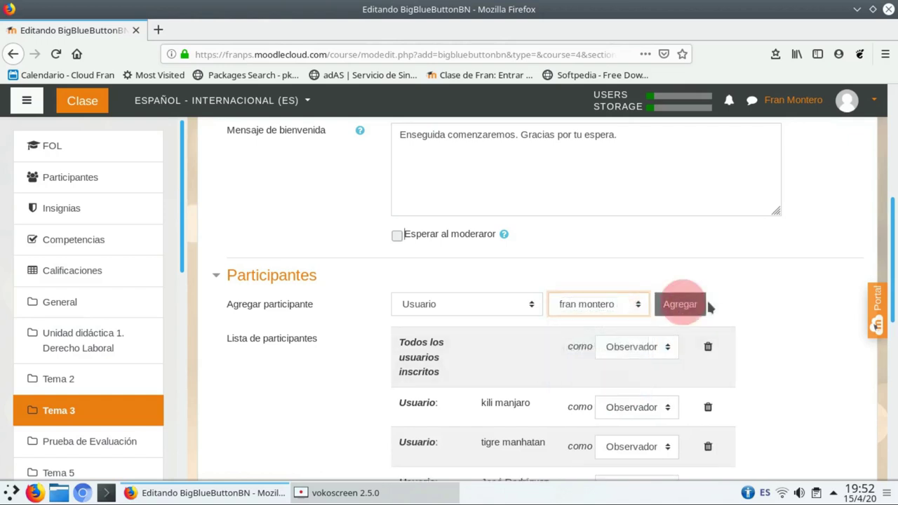
scroll(766, 325, "down", 3)
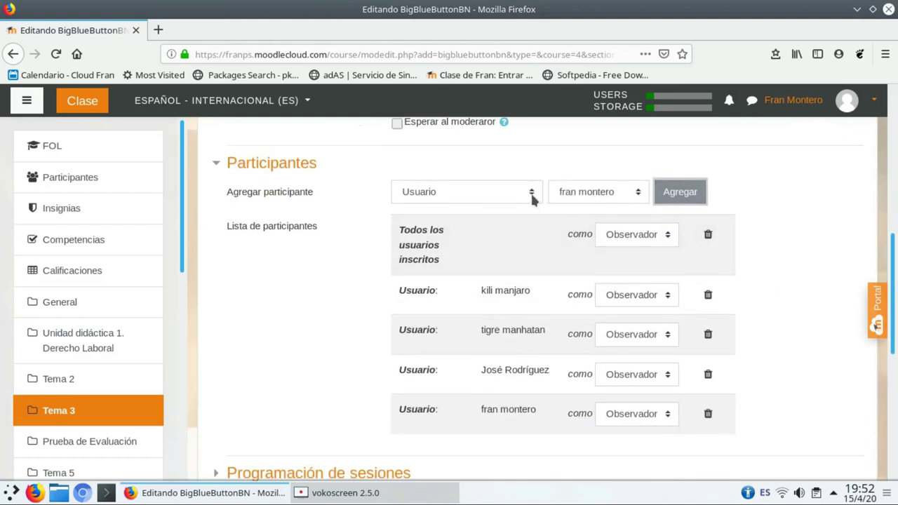
scroll(723, 226, "down", 4)
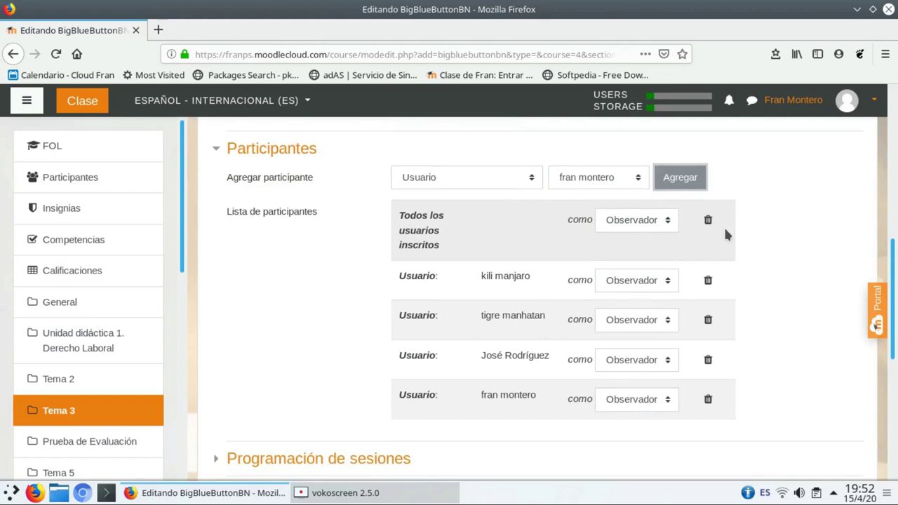
Step: Enable the session's opening time in the session schedule and set its minutes to 54
scroll(598, 342, "down", 1)
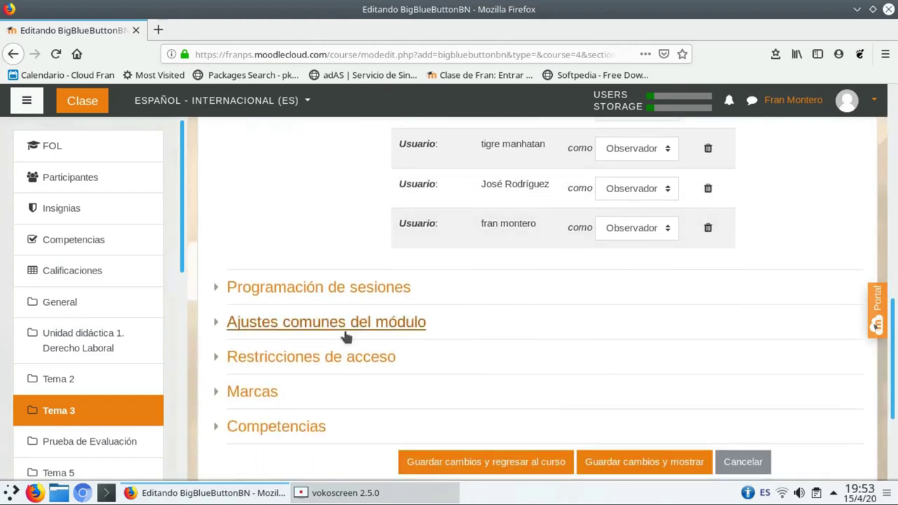
left_click(217, 289)
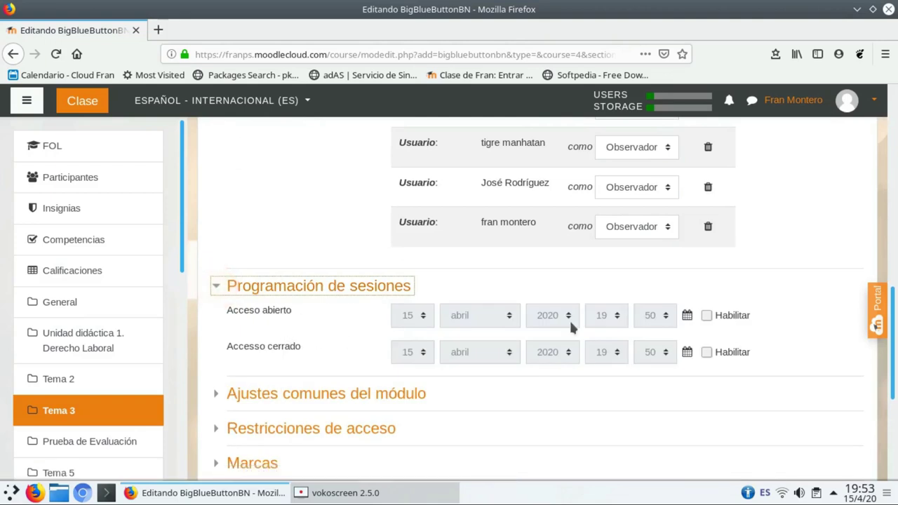
left_click(706, 315)
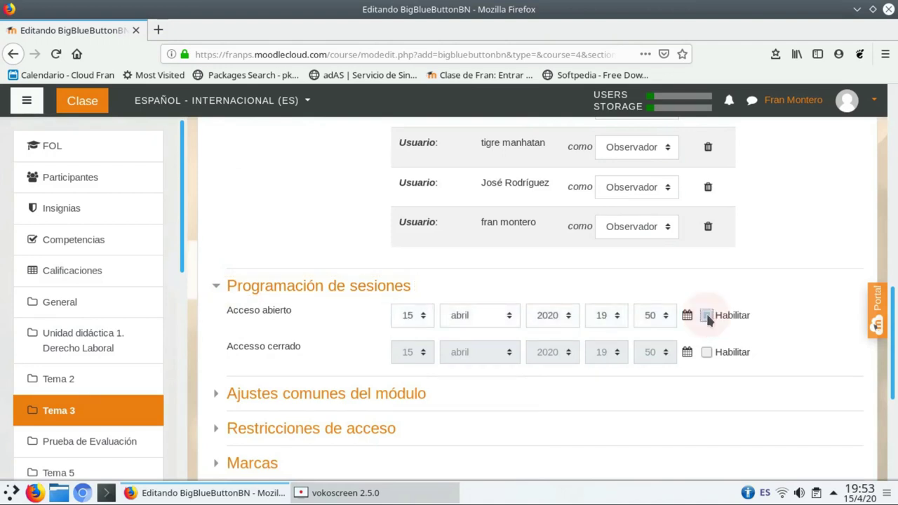
left_click(666, 318)
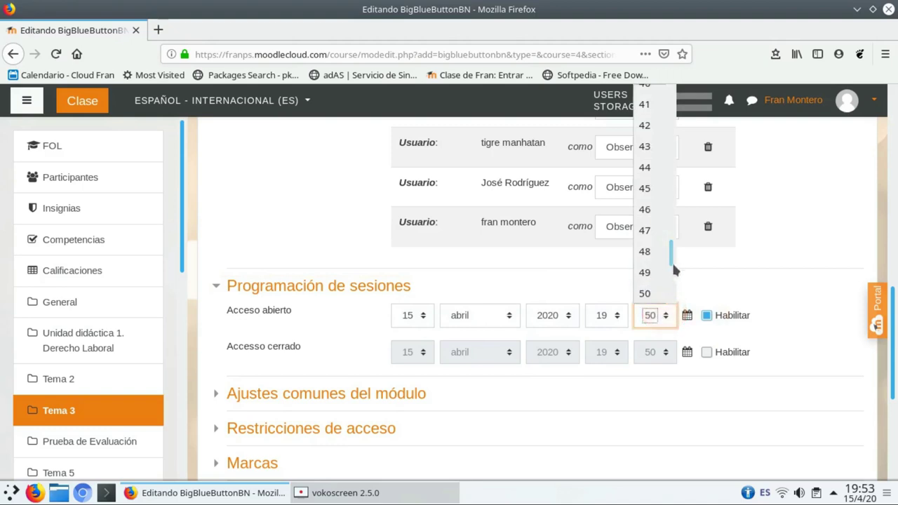
left_click_drag(671, 260, 669, 269)
left_click(657, 299)
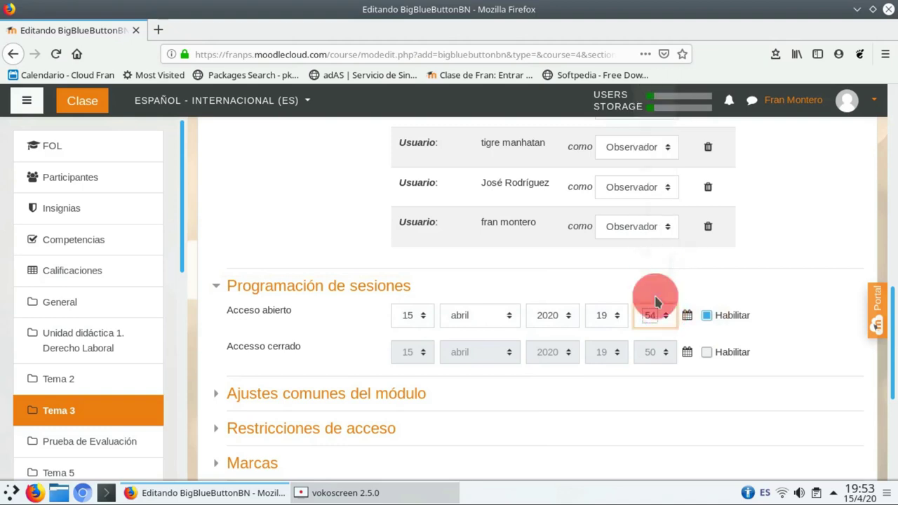
Step: Enable the session's closing time with the hour set to 20, and save the activity, returning to the course
left_click(706, 353)
left_click(610, 353)
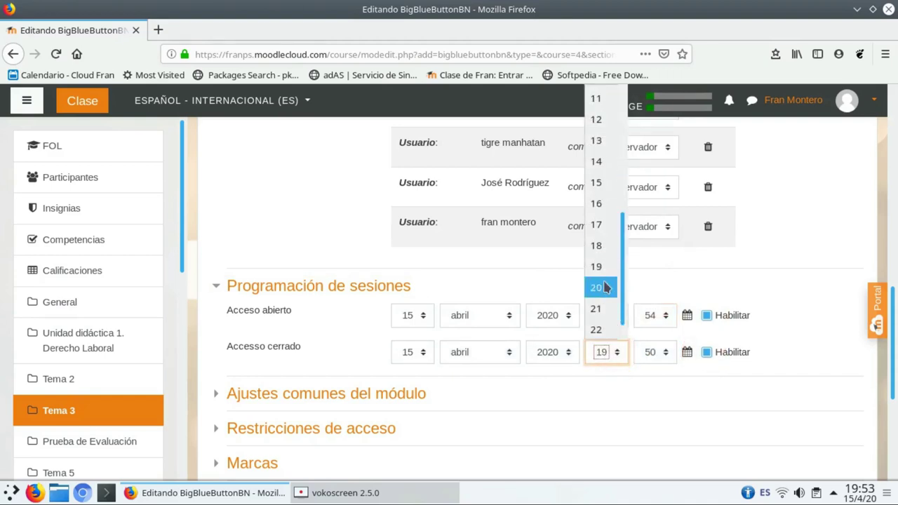
left_click(602, 286)
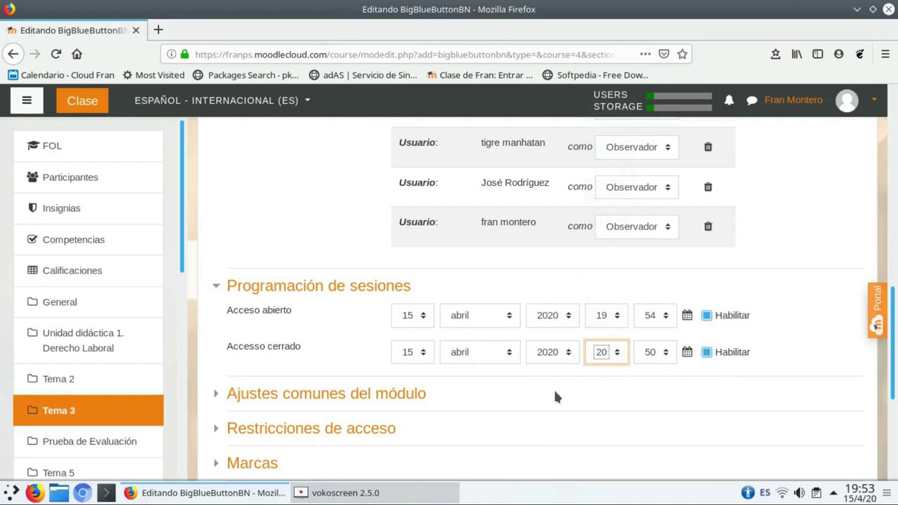
scroll(553, 395, "down", 3)
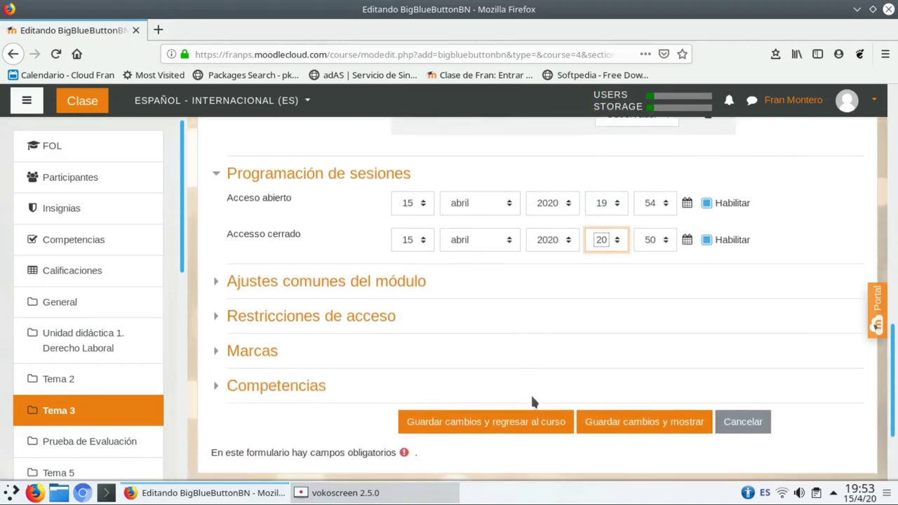
left_click(474, 430)
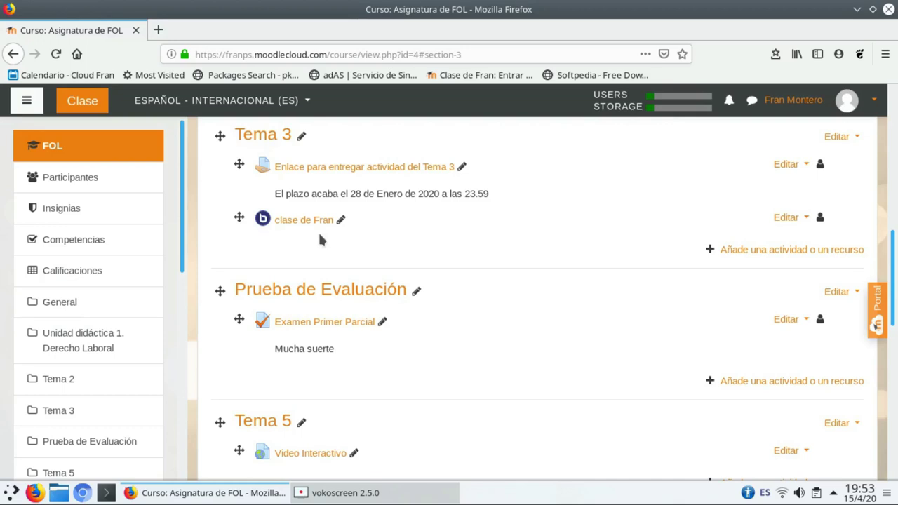
Step: Open the new virtual room from Tema 3 to check its access status, and return to the course section
left_click(302, 223)
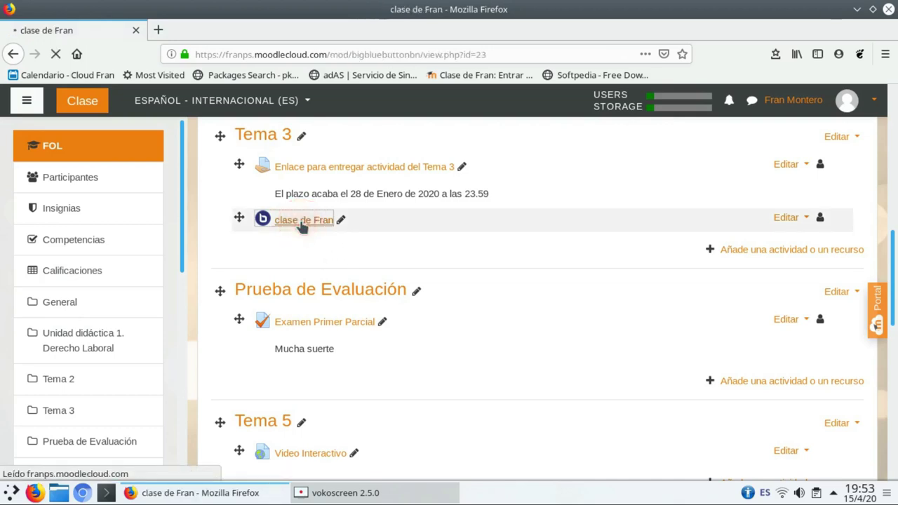
scroll(486, 304, "down", 1)
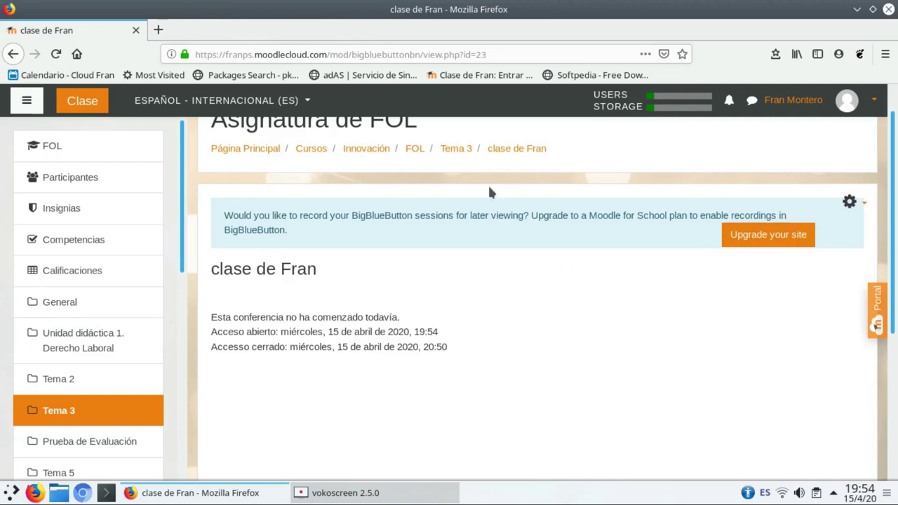
left_click(456, 150)
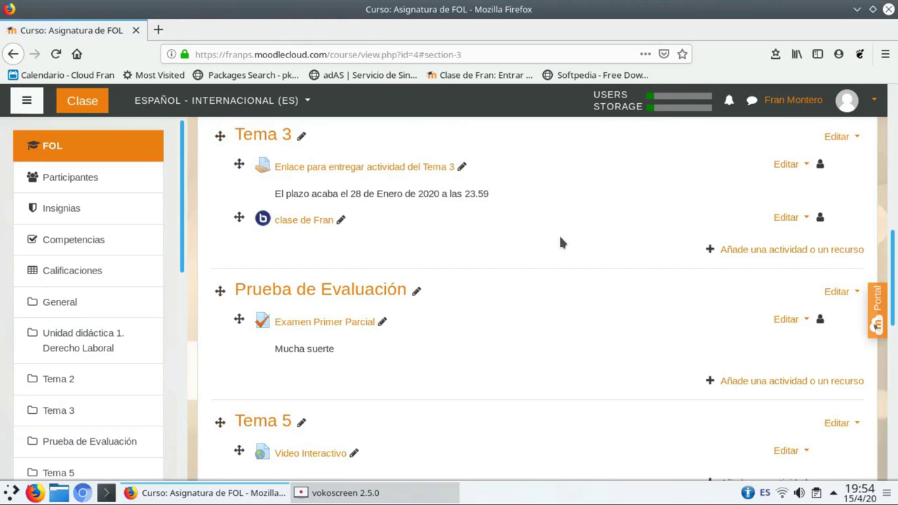
Step: Reopen the virtual room in Tema 3 and join its session
left_click(303, 221)
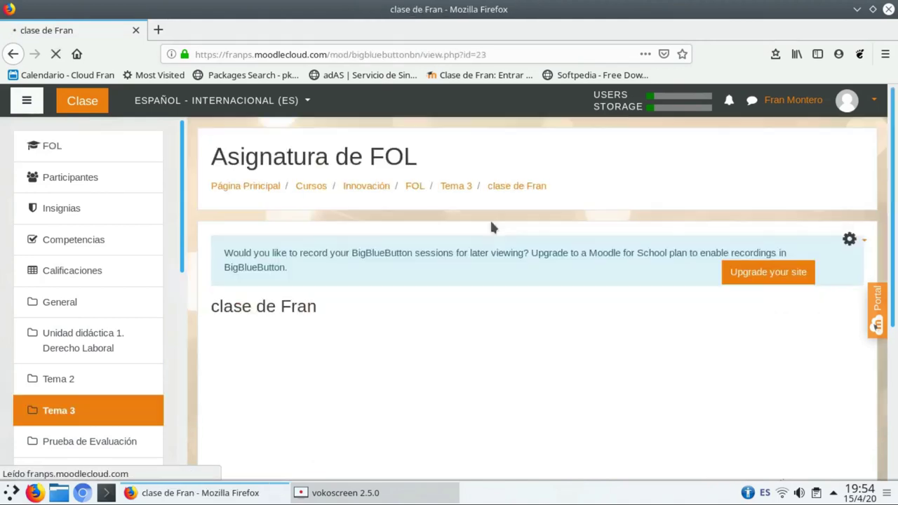
scroll(472, 306, "down", 2)
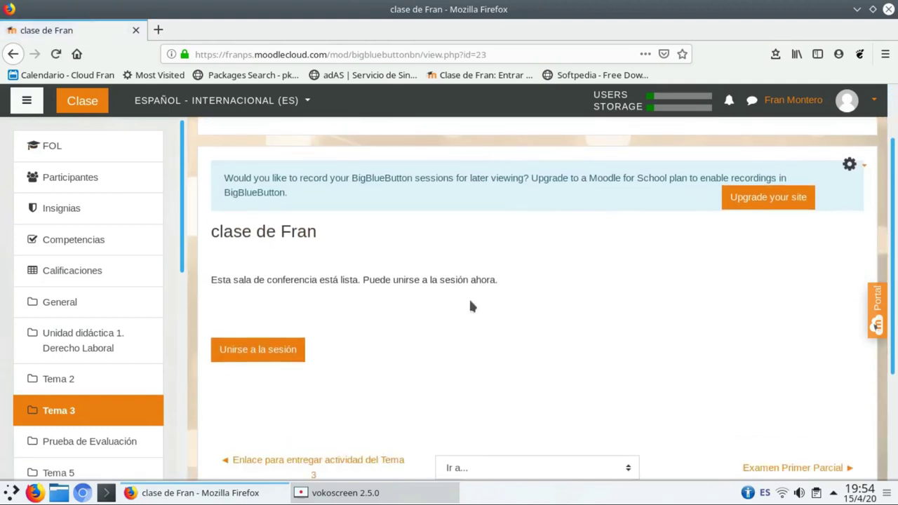
left_click(255, 356)
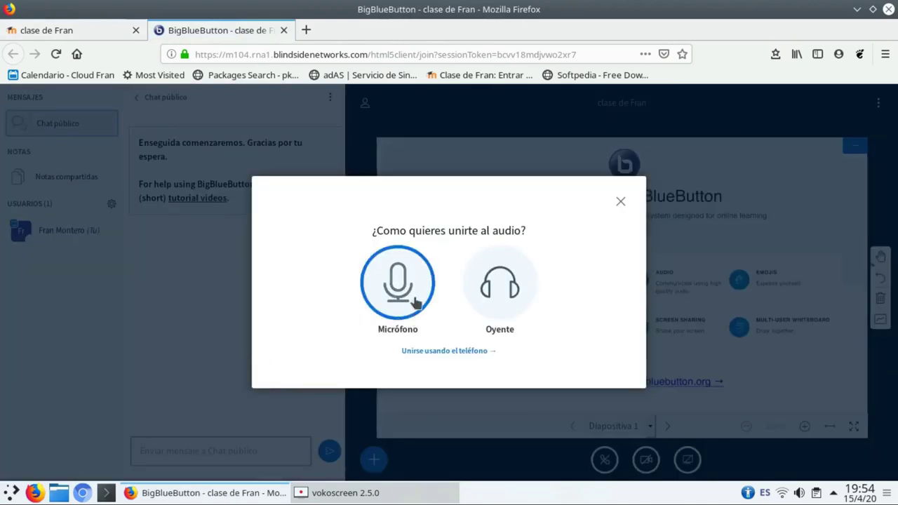
Step: Choose to join the session's audio with the microphone and allow the browser to access it
left_click(400, 282)
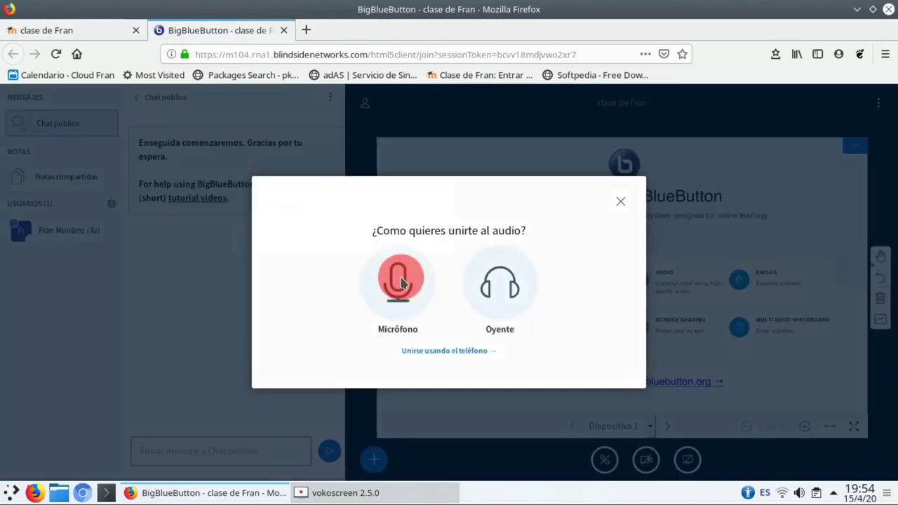
left_click(344, 202)
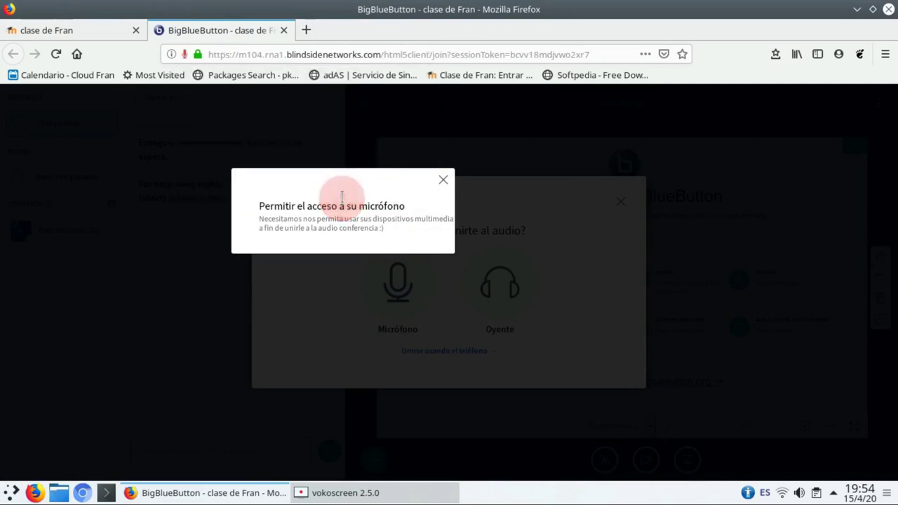